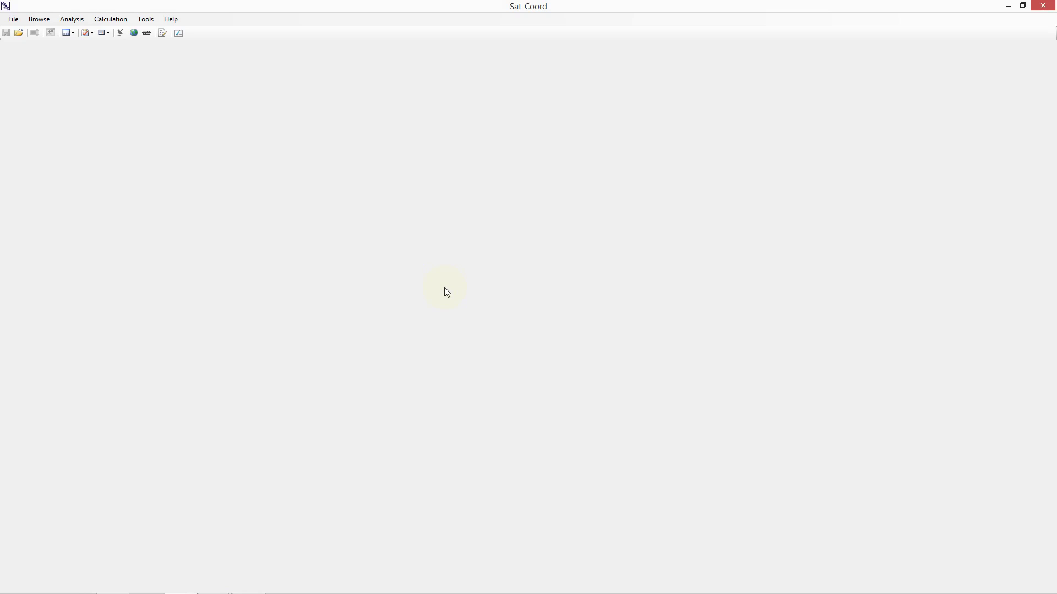
# Open the SRS2780 database for browsing and list its contents by Notice Admin
pyautogui.click(39, 19)
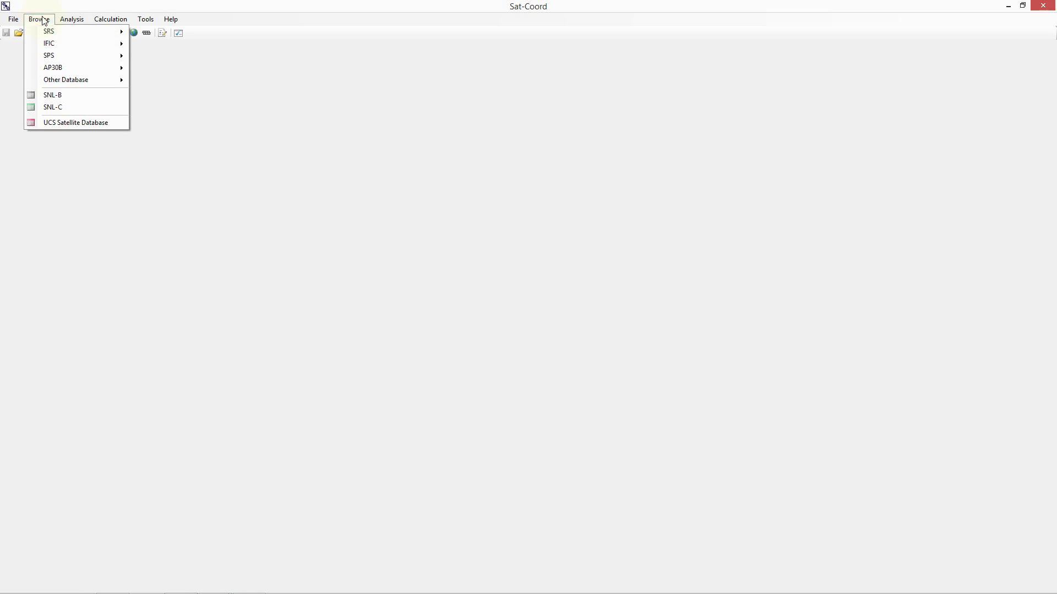
pyautogui.moveTo(52, 32)
pyautogui.click(158, 32)
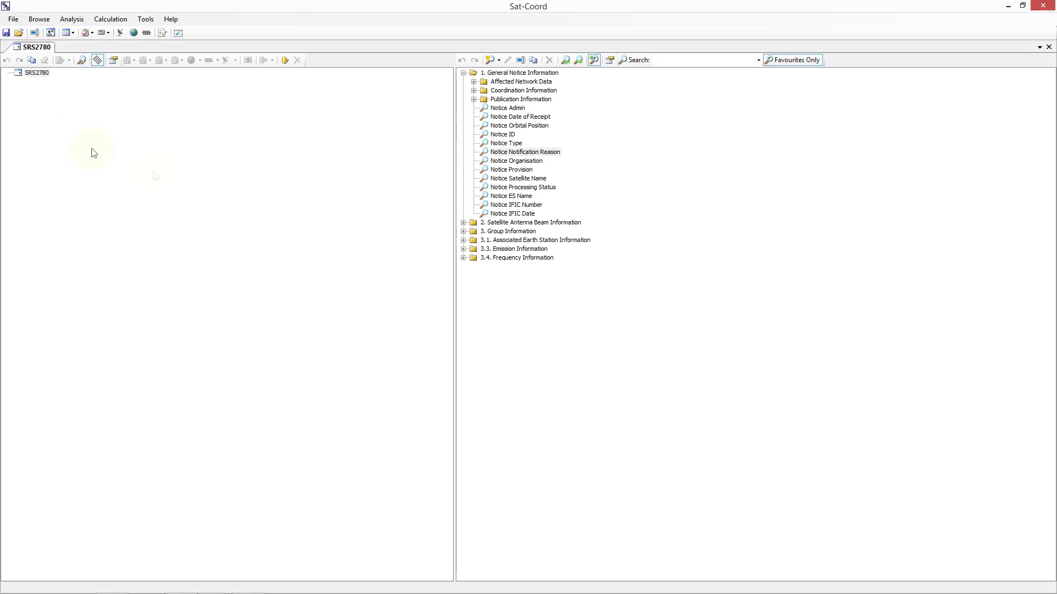
pyautogui.click(41, 76)
pyautogui.doubleClick(516, 109)
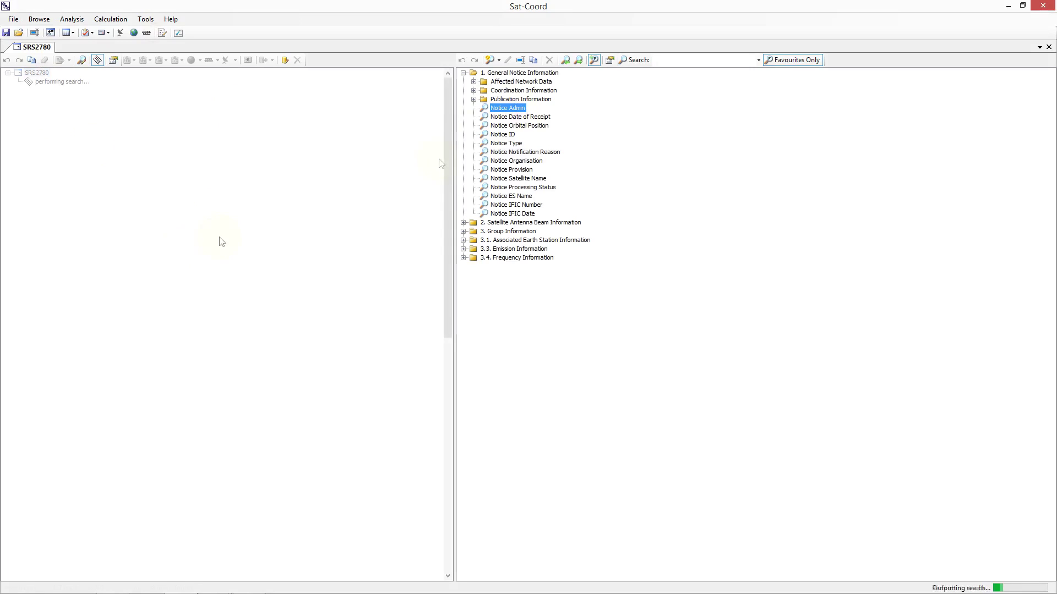
# List the satellite names filed under administration G and break AM-SAT A4 down by Notice Notification Reason
pyautogui.click(37, 408)
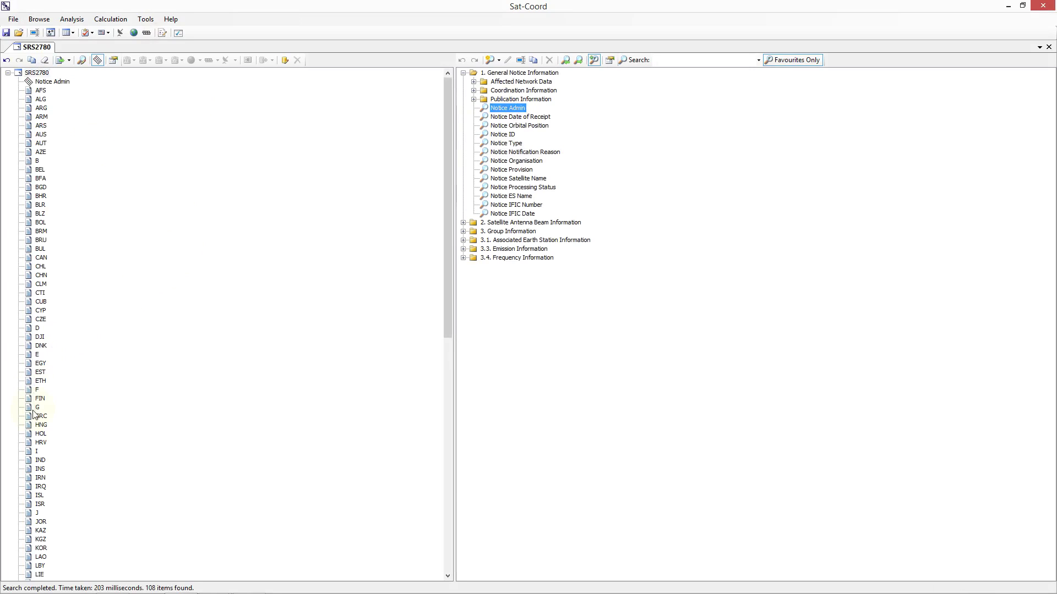
pyautogui.doubleClick(512, 179)
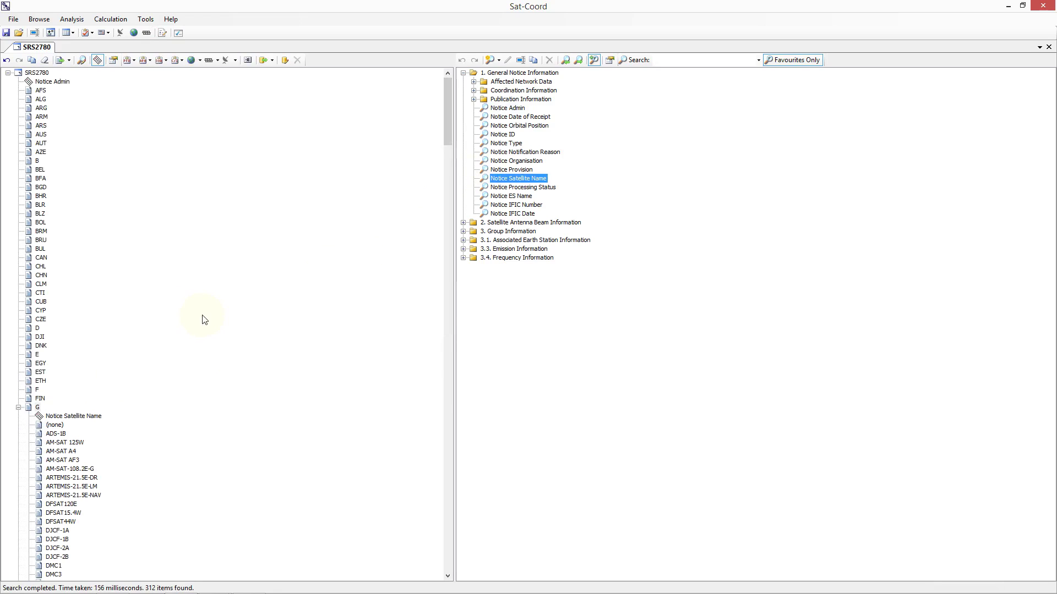
pyautogui.click(68, 452)
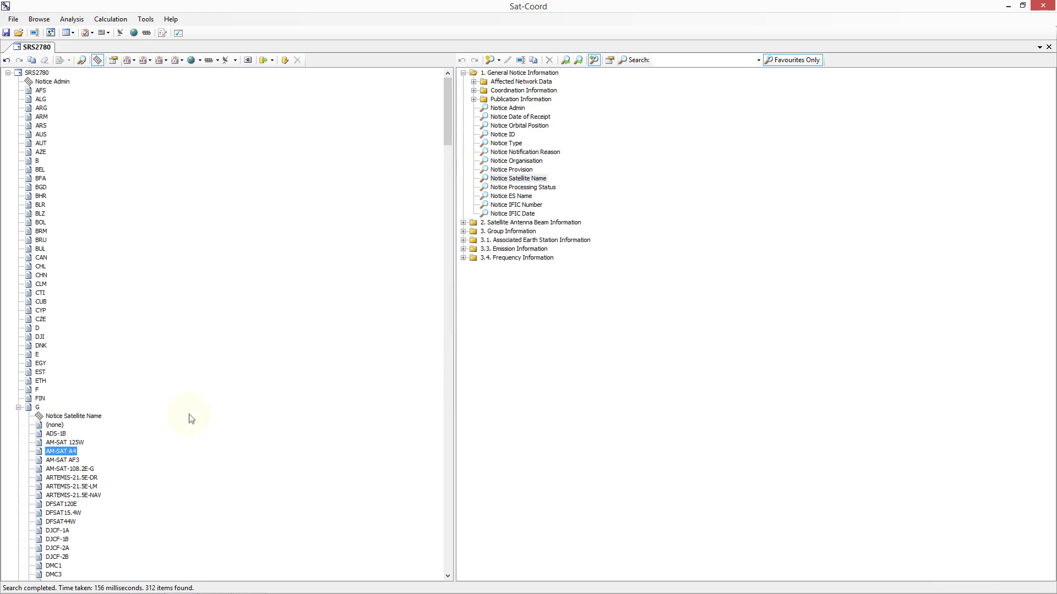
pyautogui.doubleClick(509, 152)
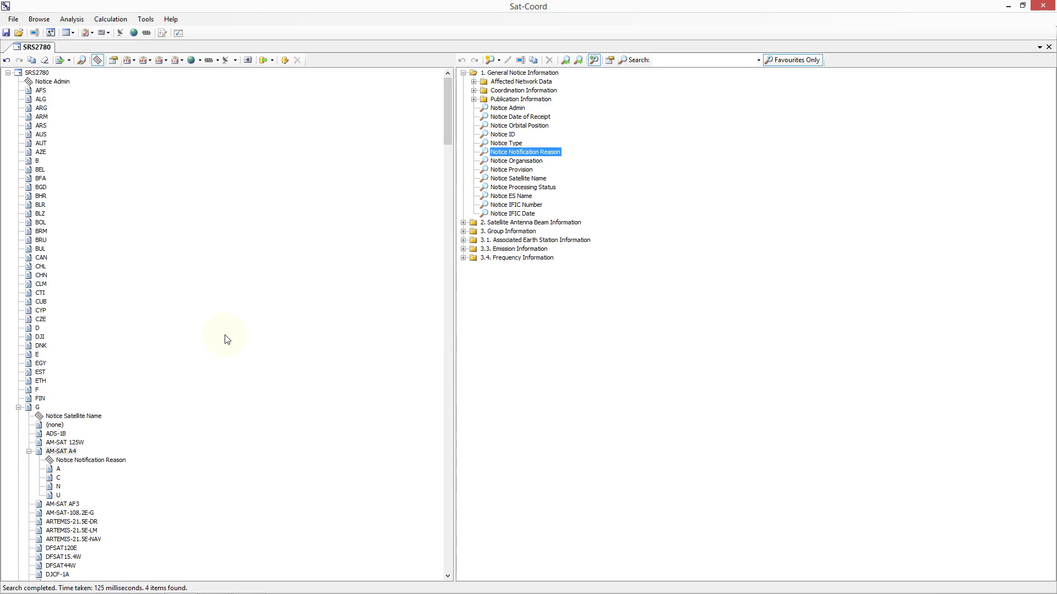
# Import the earth station antennas of AM-SAT A4 notification reason C into the Earth Station Antenna Plotter and select the imported group
pyautogui.click(57, 477)
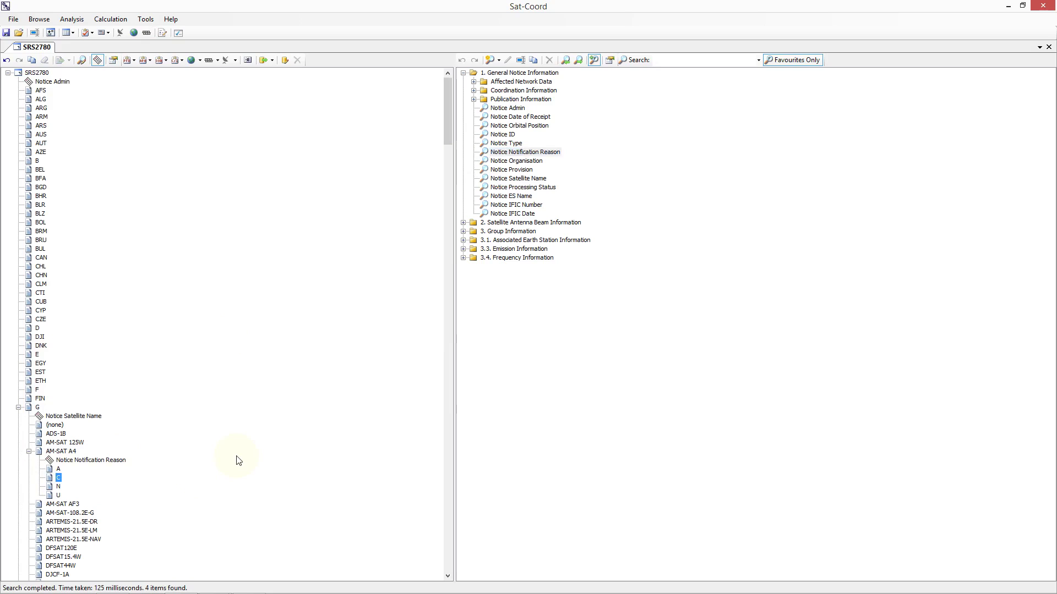
pyautogui.click(226, 60)
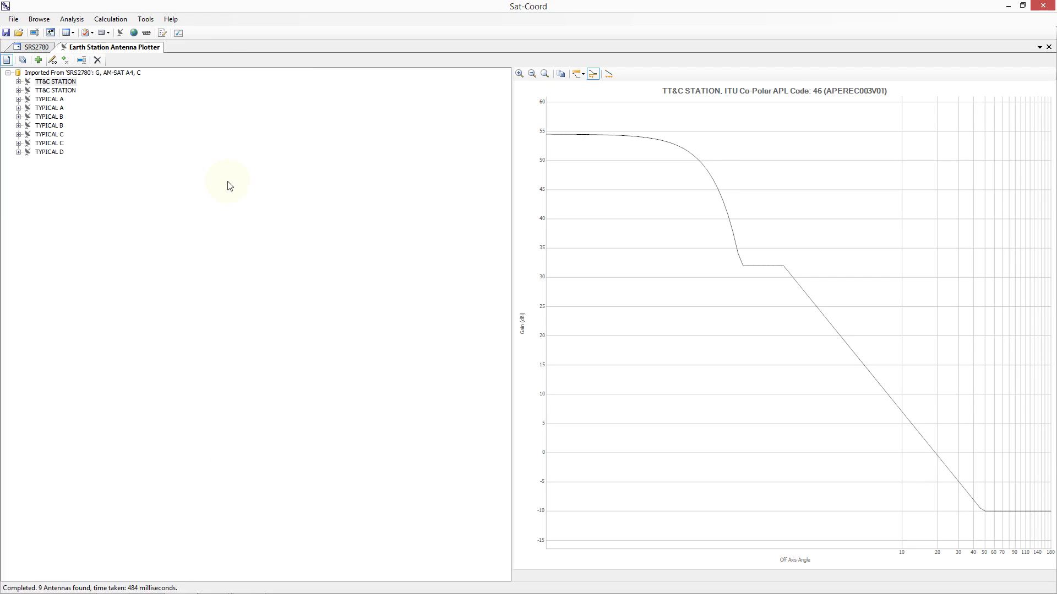
pyautogui.click(119, 74)
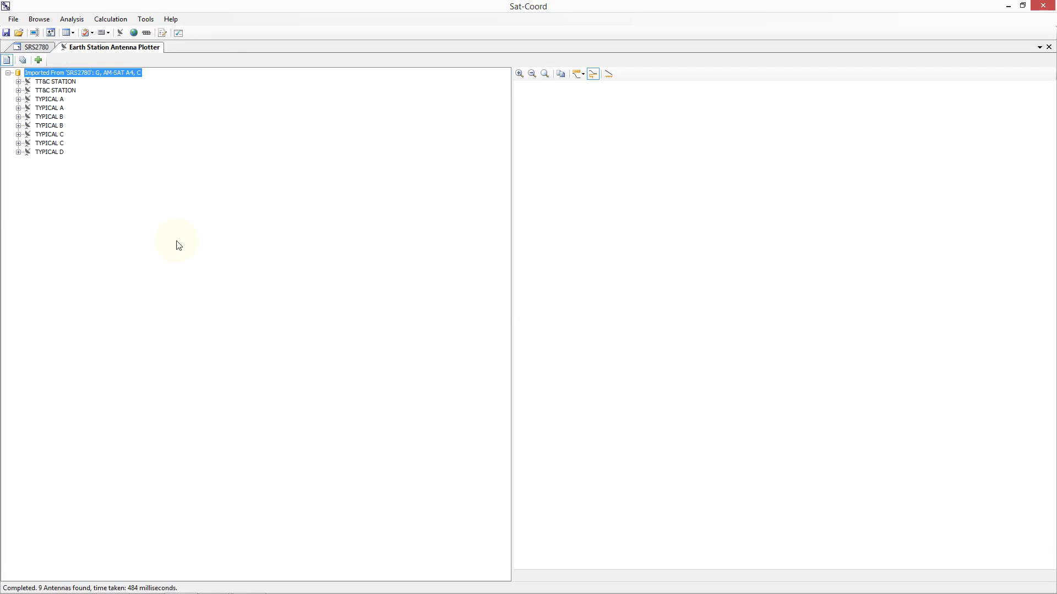
# Examine the filed parameters of the first TT&C STATION and plot its ITU co-polar antenna pattern
pyautogui.click(18, 82)
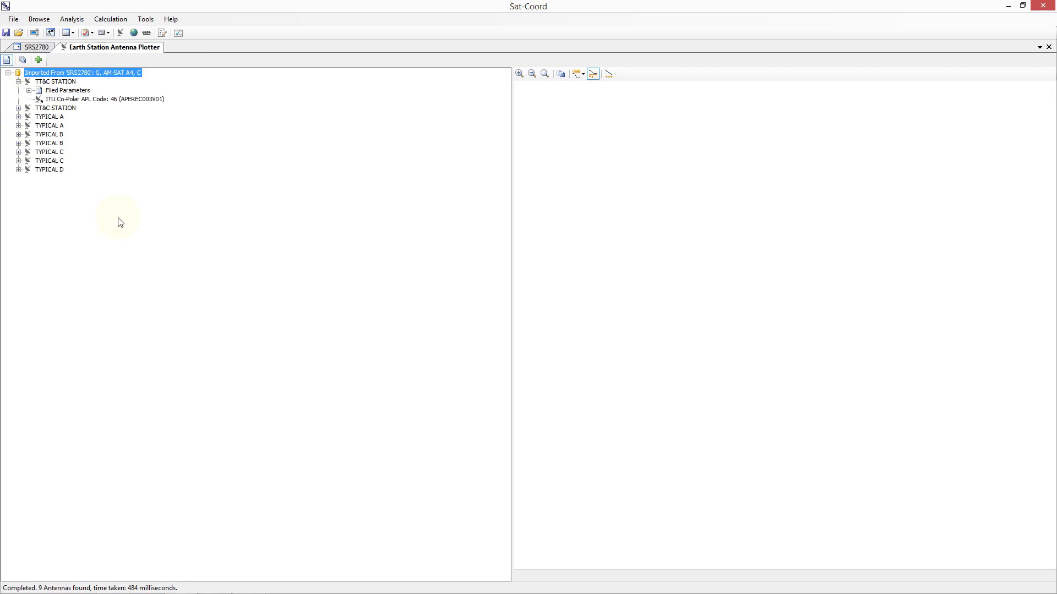
pyautogui.click(29, 90)
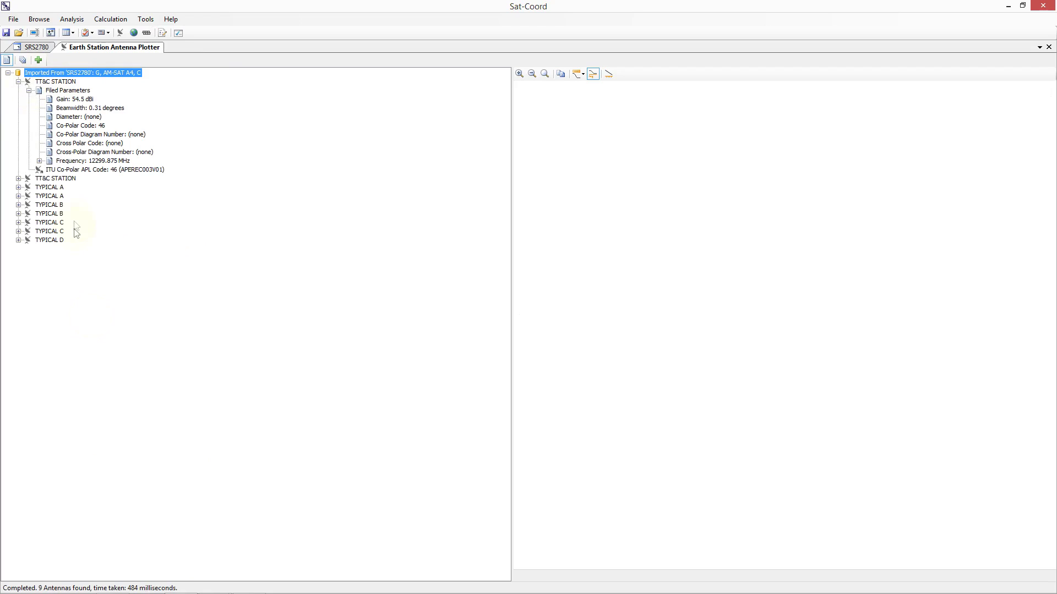
pyautogui.click(86, 169)
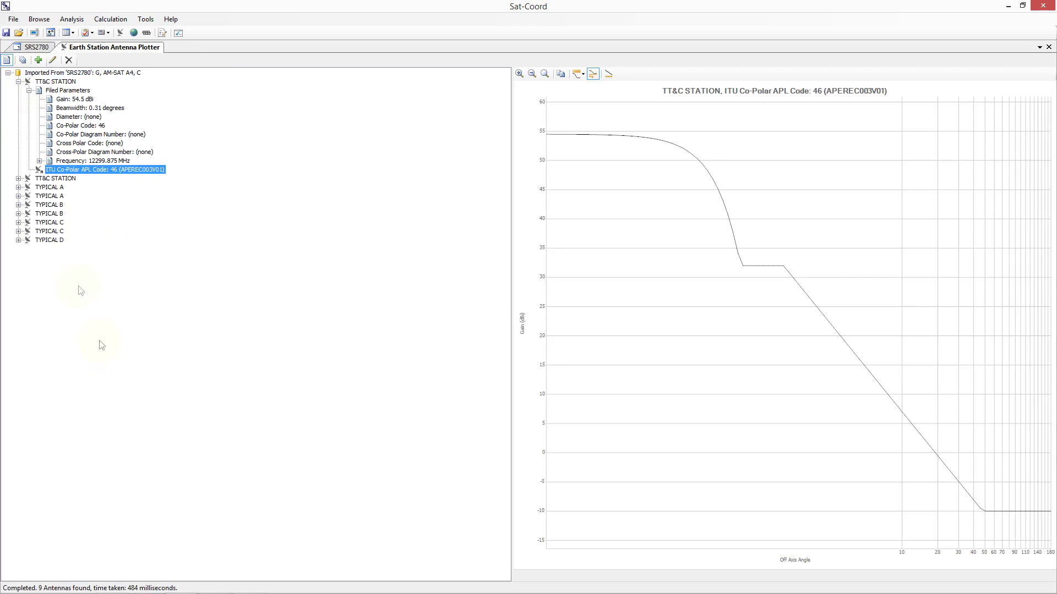
# Collapse the first TT&C STATION and view the gain plots of the second TT&C STATION, both TYPICAL A antennas and the first TYPICAL B
pyautogui.click(18, 82)
pyautogui.click(47, 91)
pyautogui.click(48, 103)
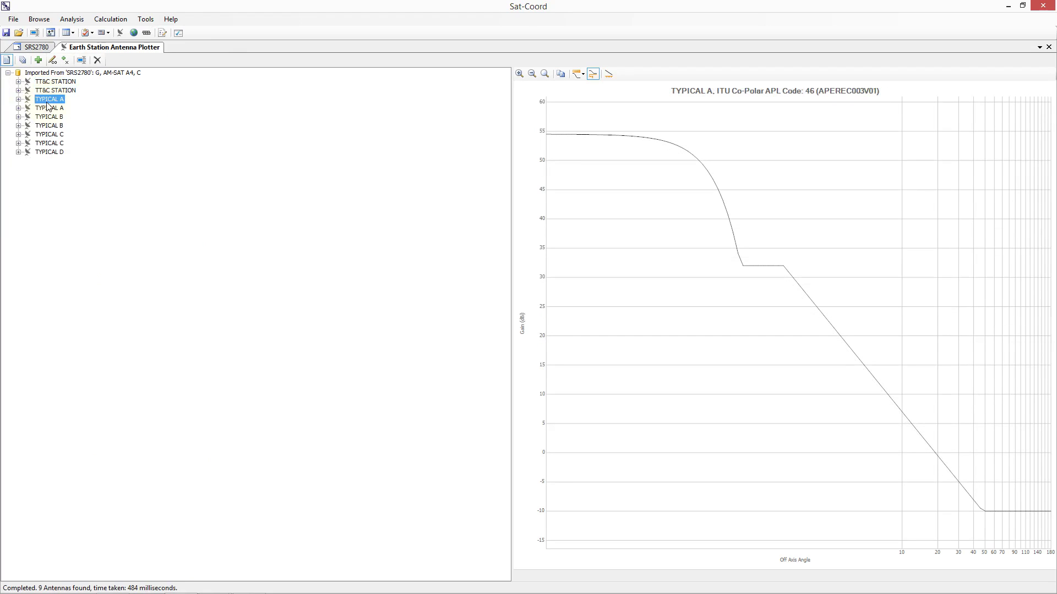
pyautogui.click(48, 108)
pyautogui.click(53, 117)
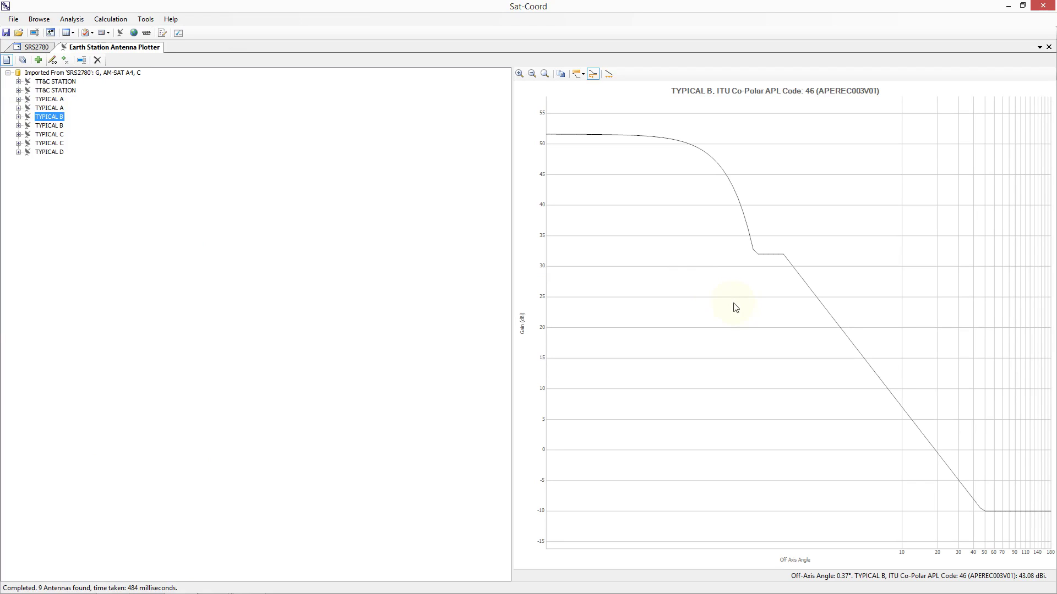
# Zoom in and out of the TYPICAL B gain plot, pan across the curve, and reset the view
pyautogui.click(518, 74)
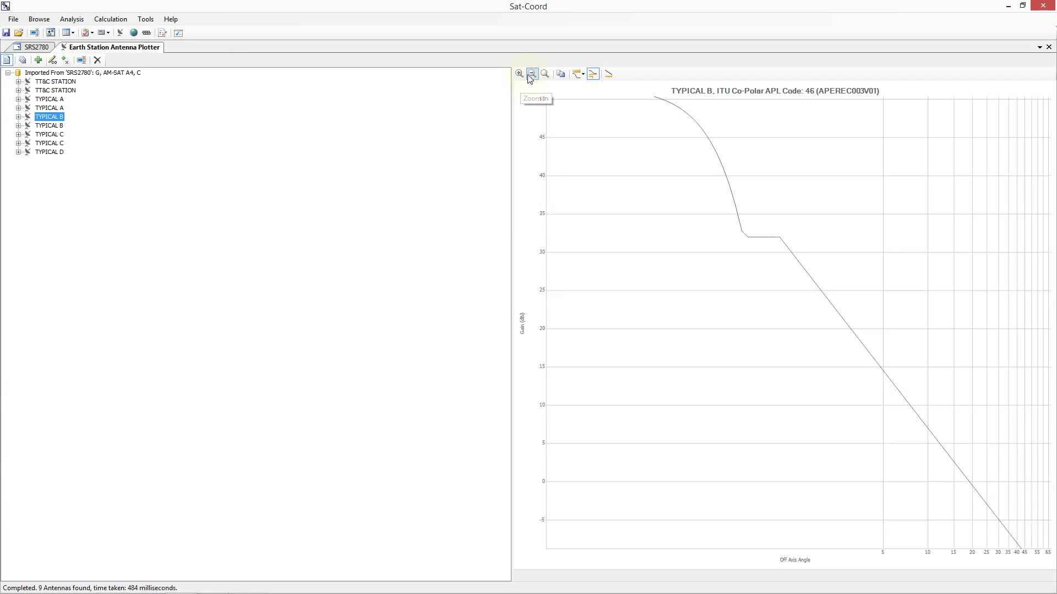
pyautogui.click(531, 75)
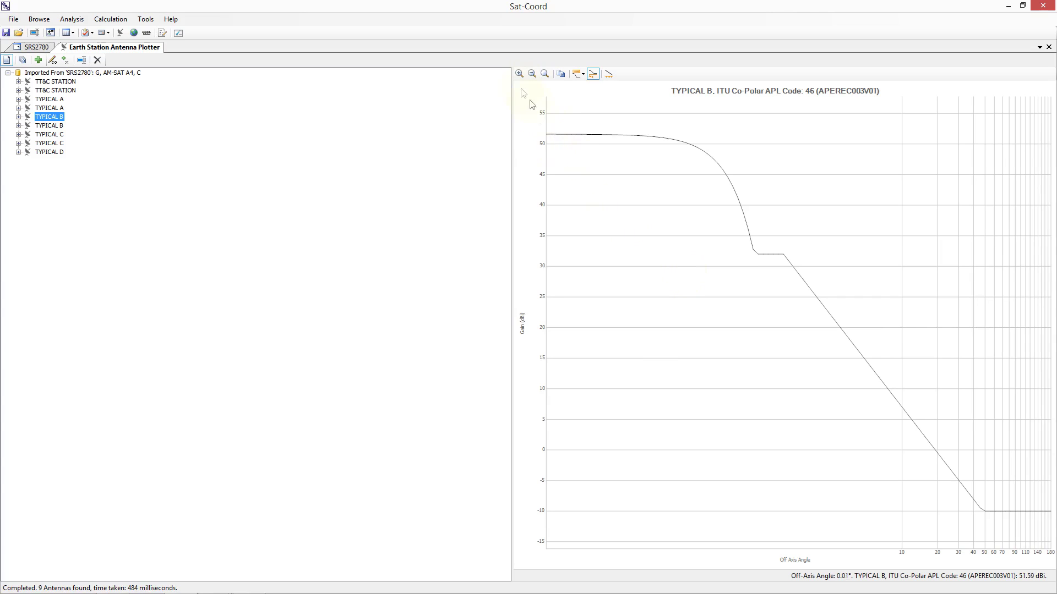
pyautogui.click(520, 76)
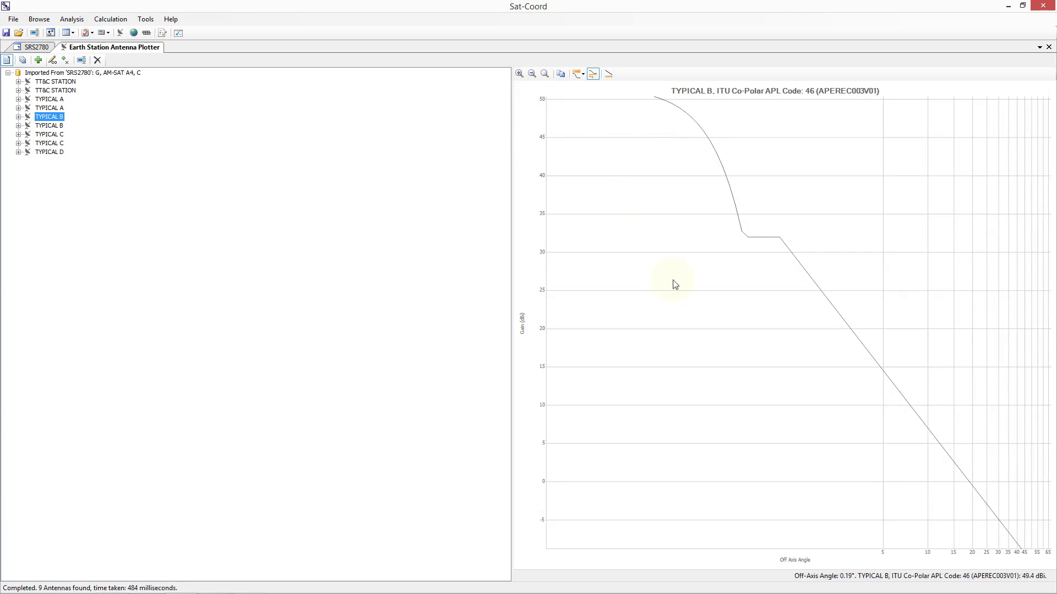
pyautogui.moveTo(680, 287); pyautogui.dragTo(738, 316)
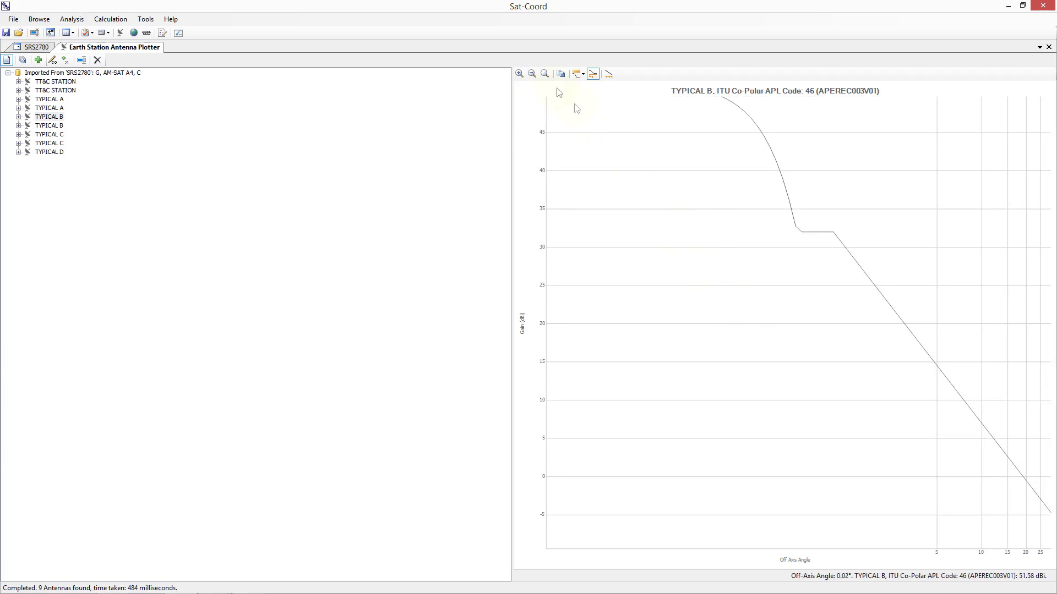
pyautogui.click(545, 74)
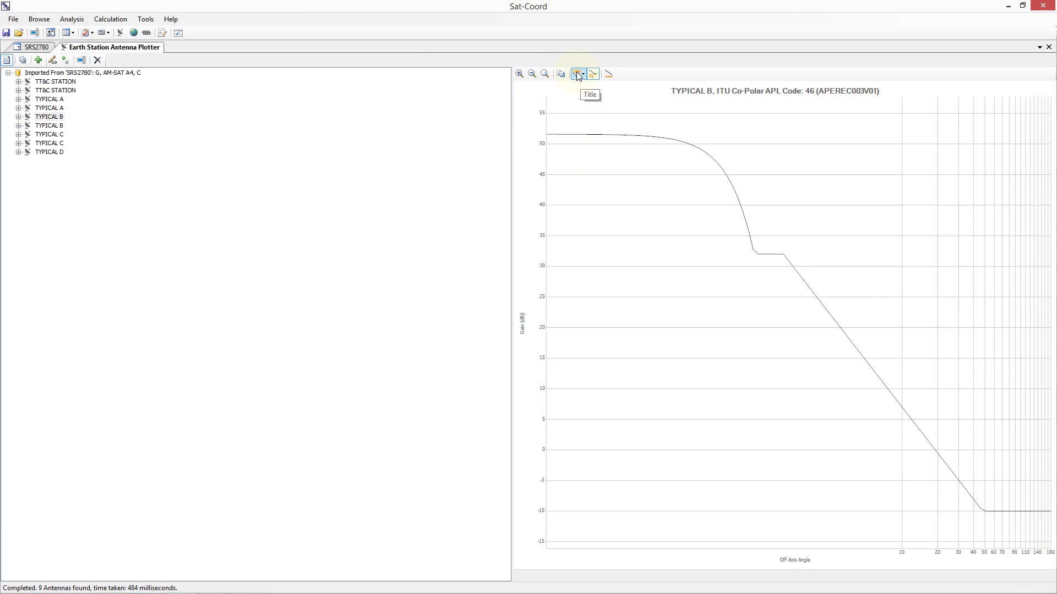
# Show the 29-25log(θ) reference line on the TYPICAL B plot and hide it again
pyautogui.click(609, 74)
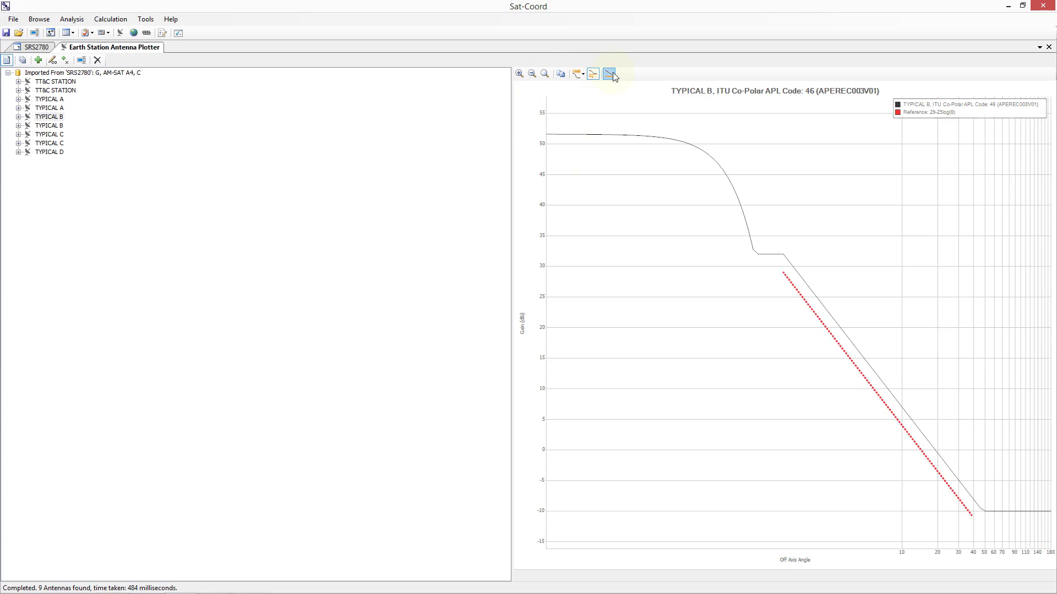
pyautogui.click(609, 75)
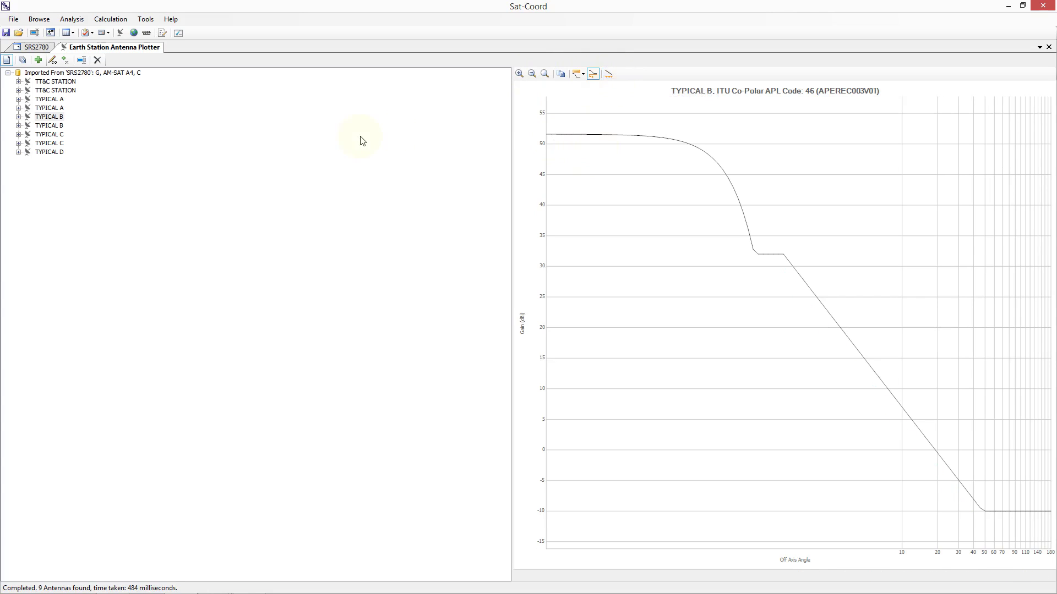
# Open the first TT&C STATION's ITU co-polar pattern for editing, enlarge the dialog, and review the available pattern sources
pyautogui.click(18, 82)
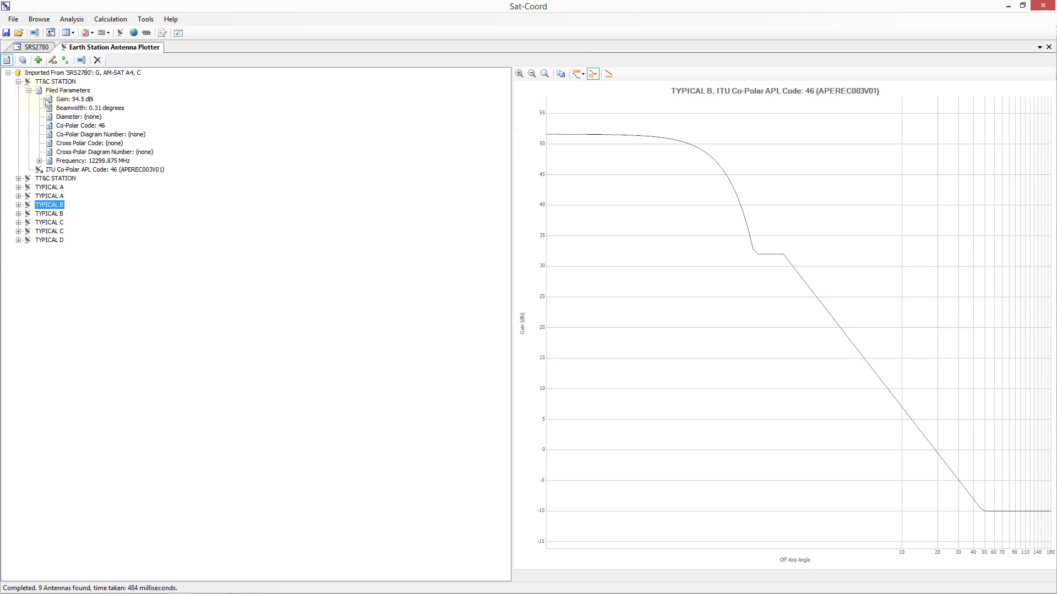
pyautogui.click(67, 172)
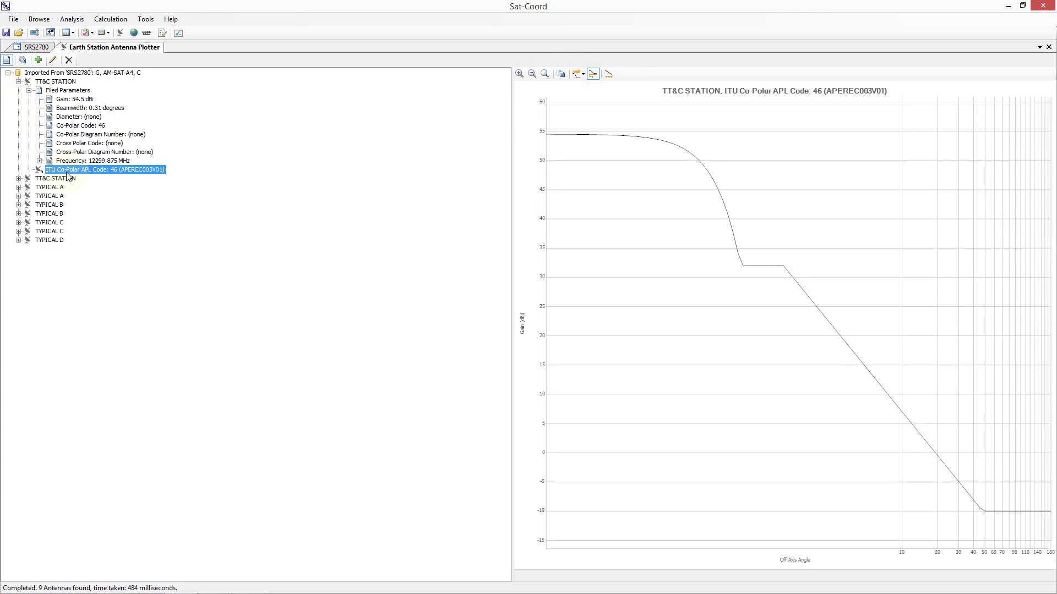
pyautogui.click(52, 60)
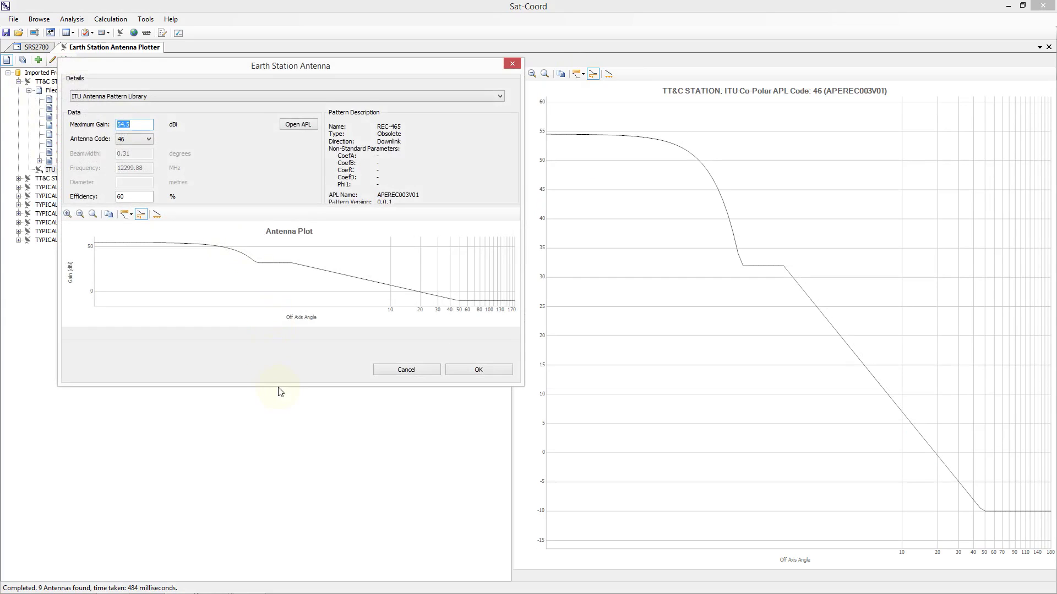
pyautogui.moveTo(279, 388); pyautogui.dragTo(275, 474)
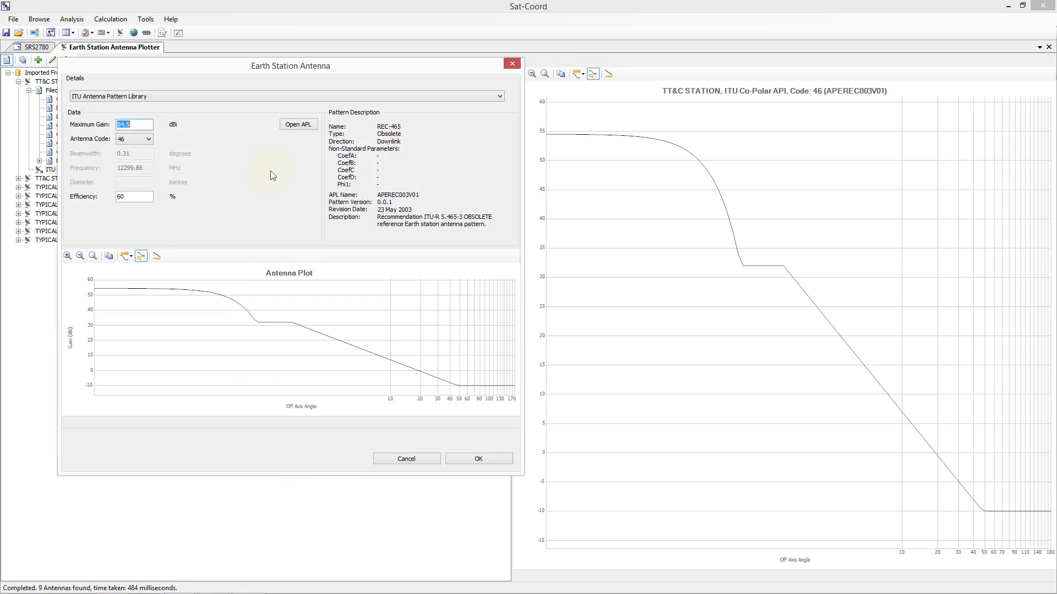
pyautogui.click(262, 98)
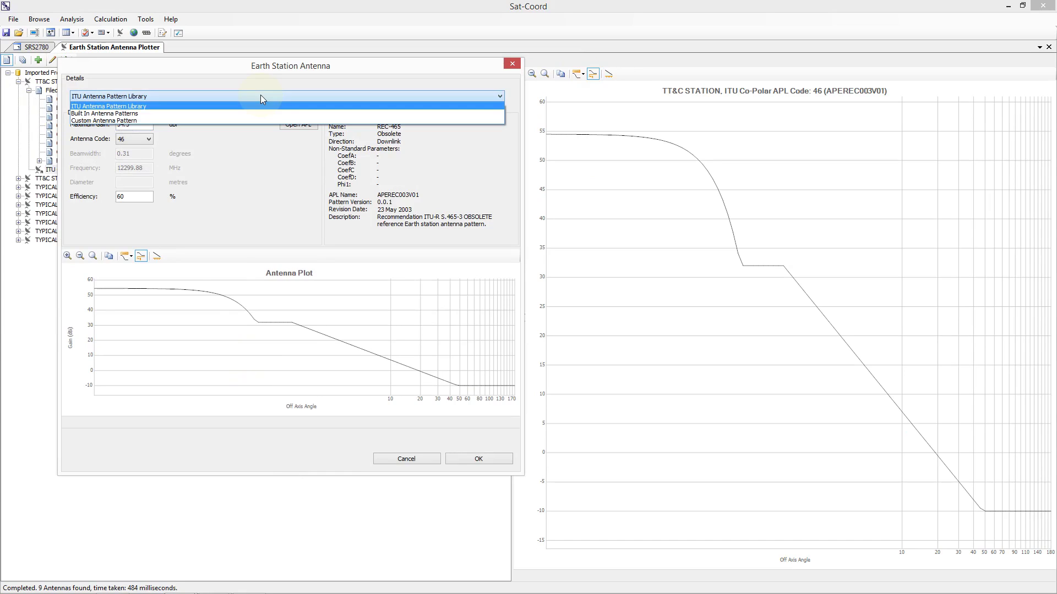
pyautogui.click(261, 97)
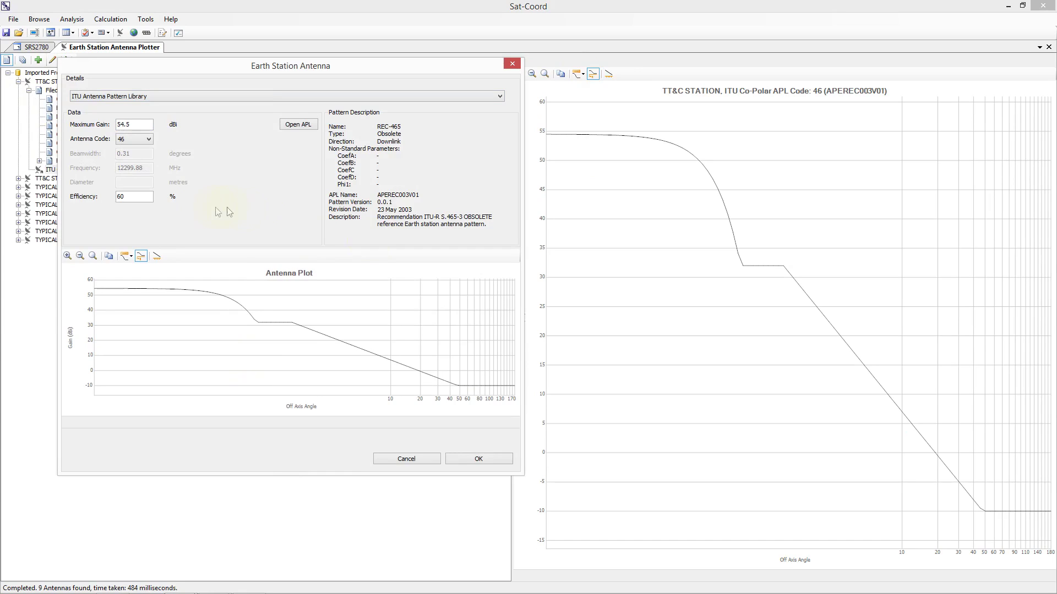
# Try a maximum gain of 60 dBi and an efficiency of 70% for the antenna pattern, and discard the edits
pyautogui.moveTo(135, 124); pyautogui.dragTo(87, 126)
pyautogui.click(137, 139)
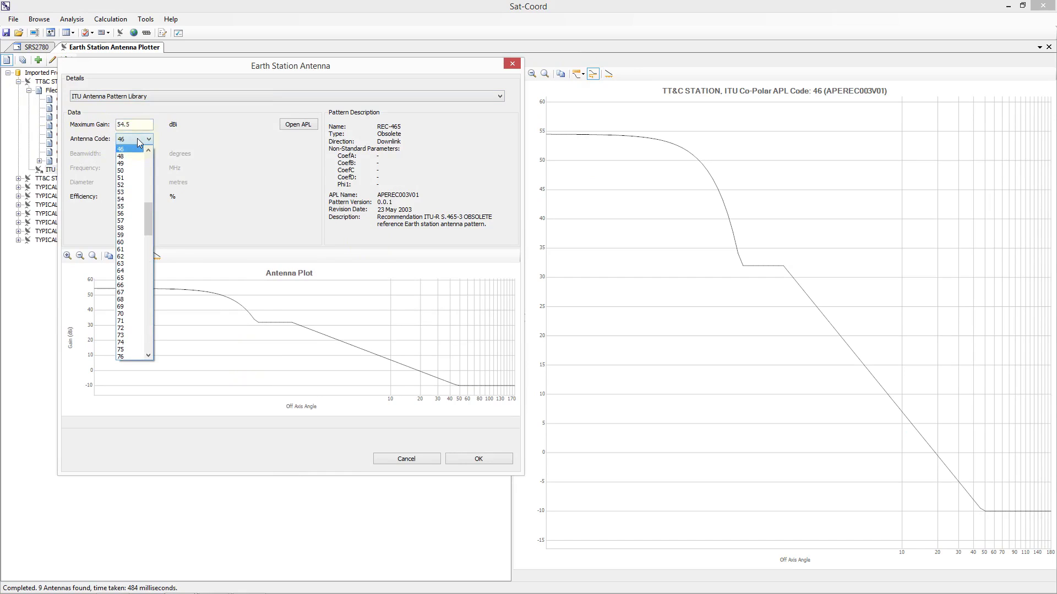
pyautogui.click(137, 138)
pyautogui.moveTo(132, 197); pyautogui.dragTo(108, 202)
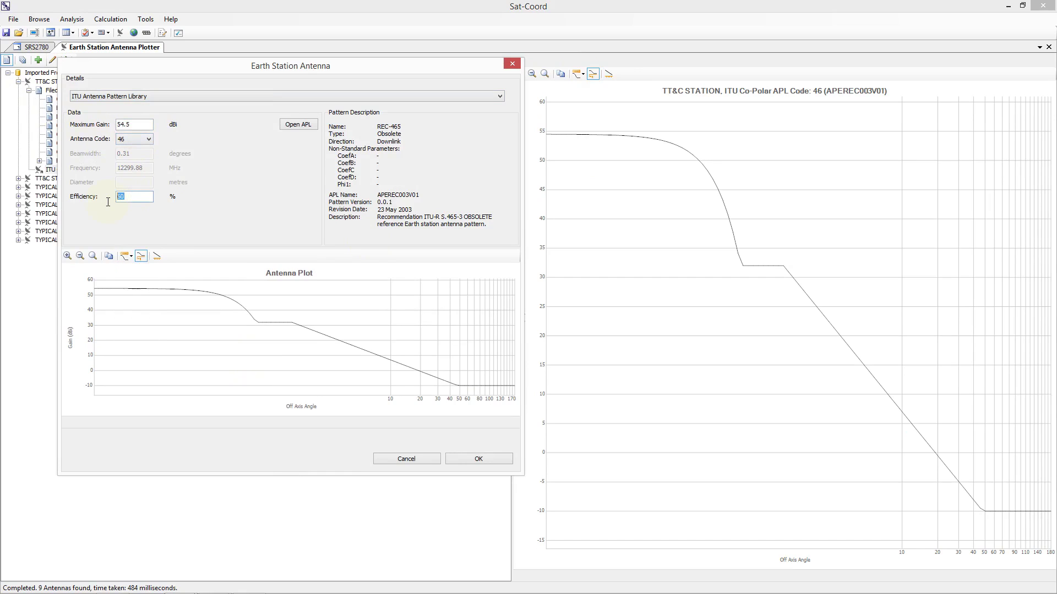
pyautogui.write('60')
pyautogui.moveTo(138, 124); pyautogui.dragTo(109, 129)
pyautogui.write('60')
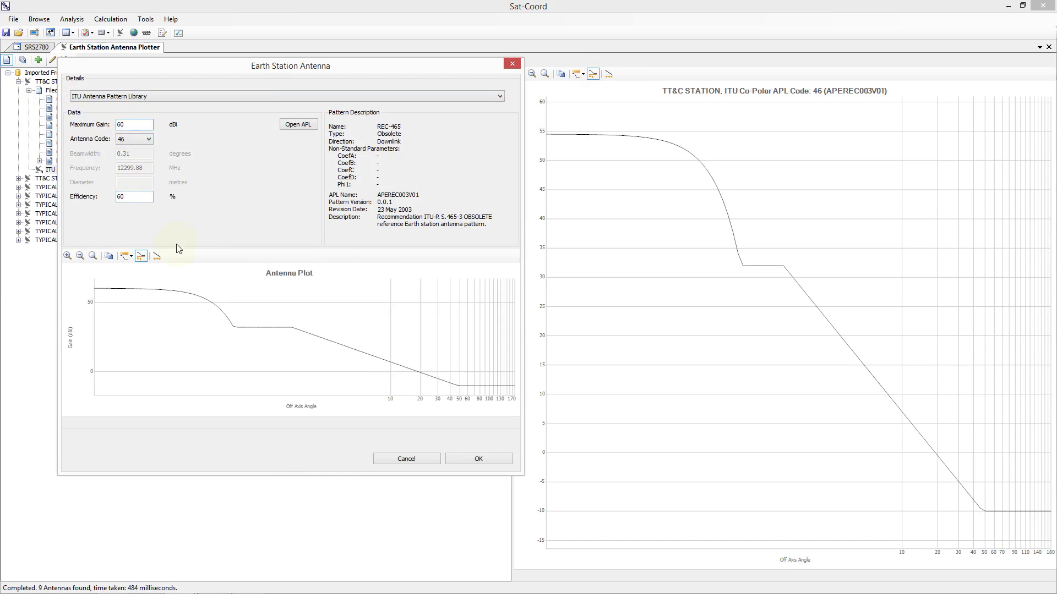
pyautogui.moveTo(135, 197); pyautogui.dragTo(111, 200)
pyautogui.write('70')
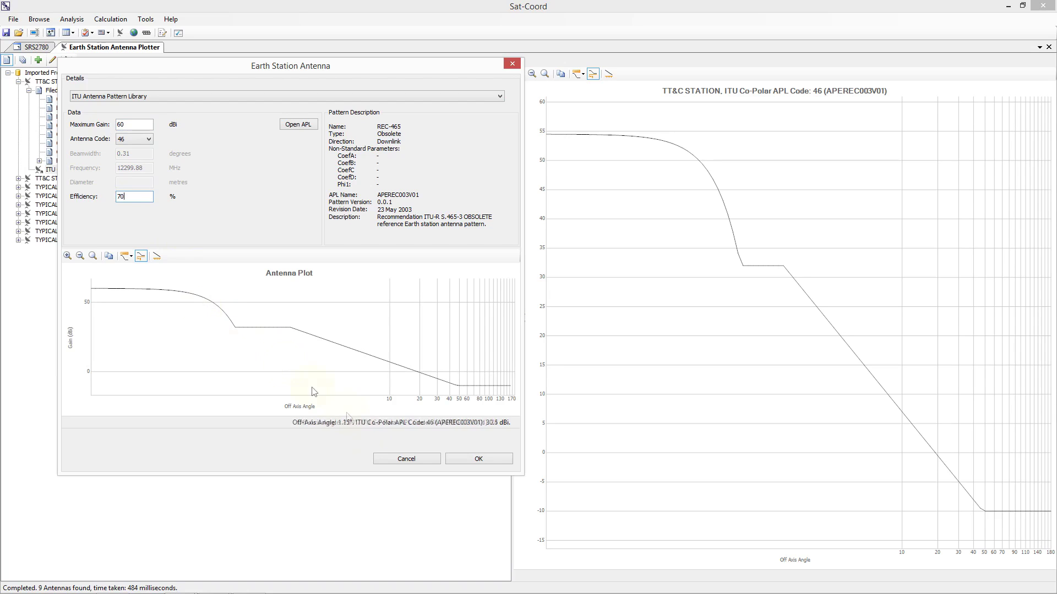
pyautogui.click(405, 460)
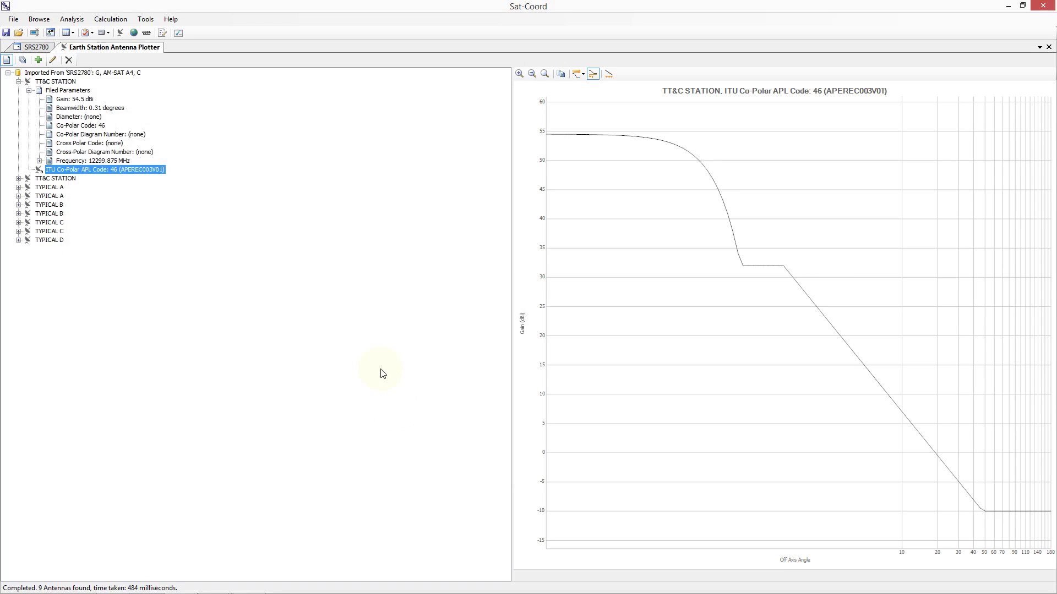